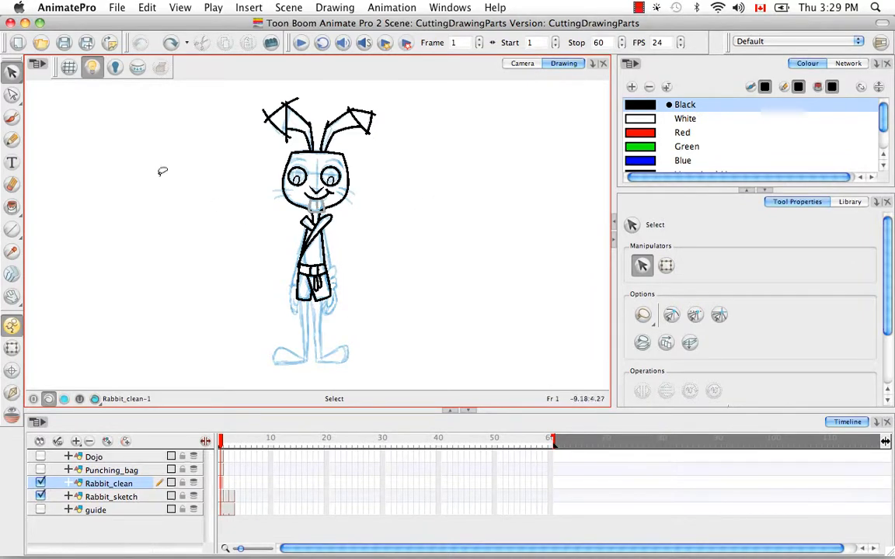
Activate the Cutter tool and frame the tip of the rabbit's ear on the right.
click(12, 73)
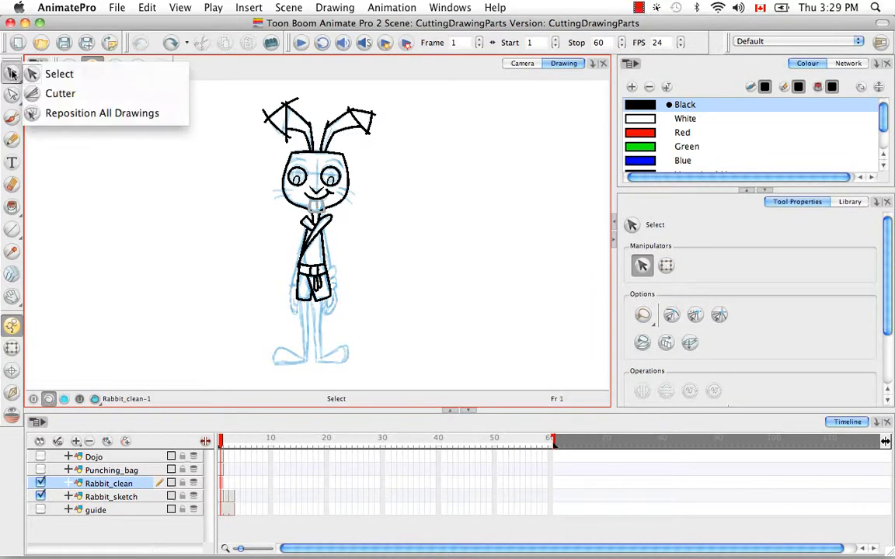
click(137, 91)
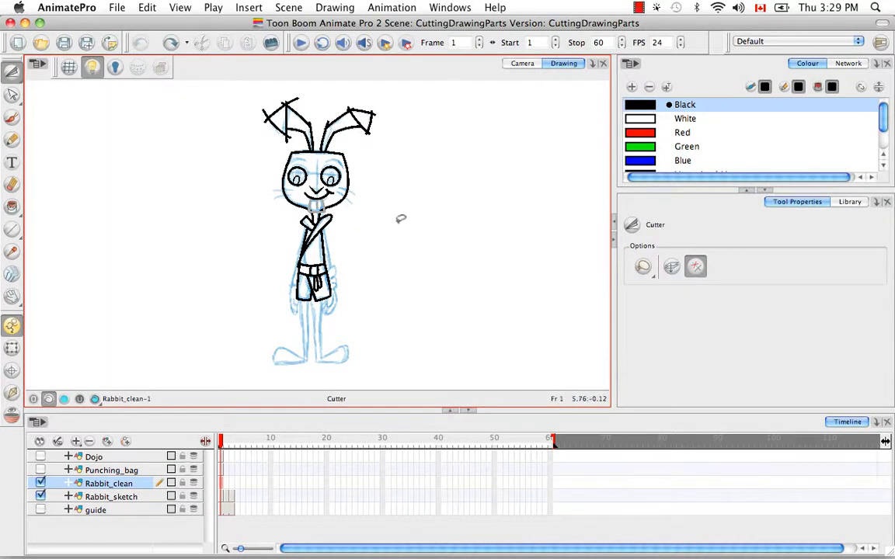
key(super+equal)
key(super+equal)
key(super+equal)
key(super+equal)
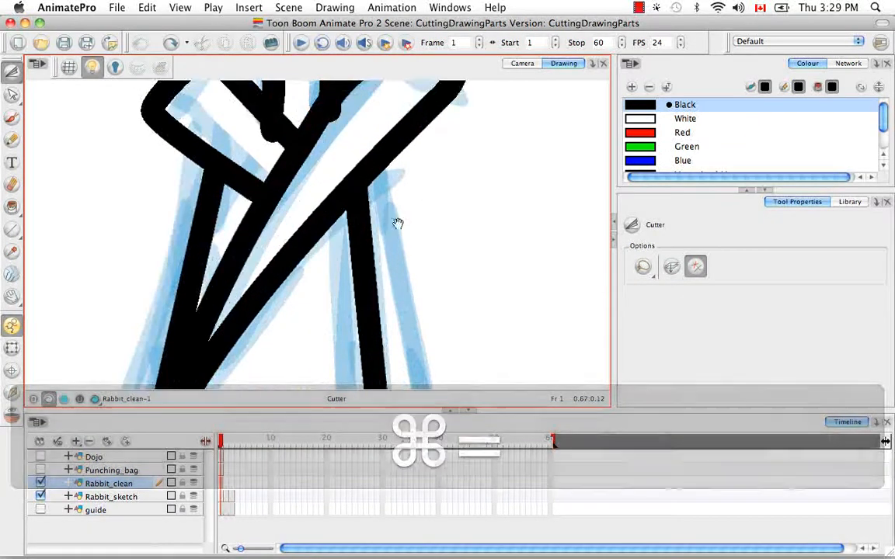
key(space)
drag(435, 199, 363, 424)
mouse_move(437, 174)
mouse_down()
mouse_move(379, 447)
mouse_move(357, 451)
mouse_up()
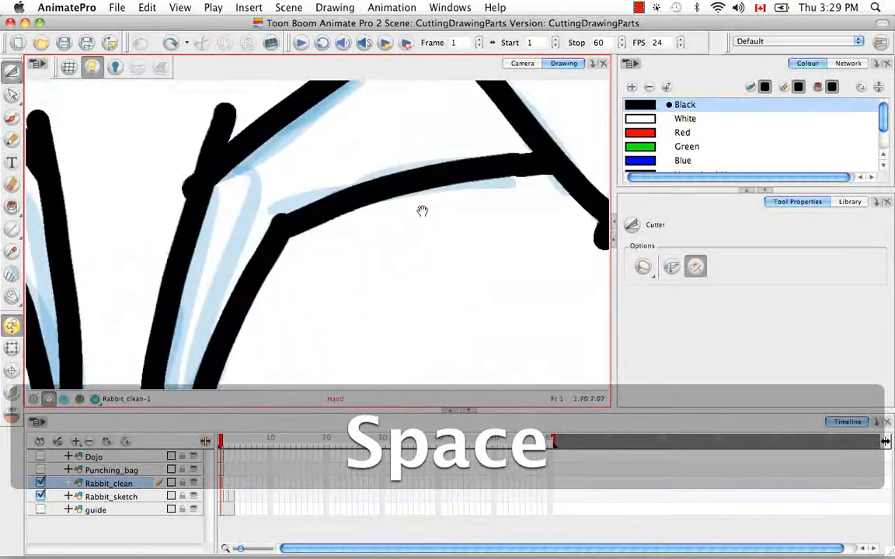
drag(422, 211, 309, 357)
drag(405, 270, 374, 302)
drag(442, 236, 424, 254)
Select the top line of the ear tip to examine its central pencil line.
key(v)
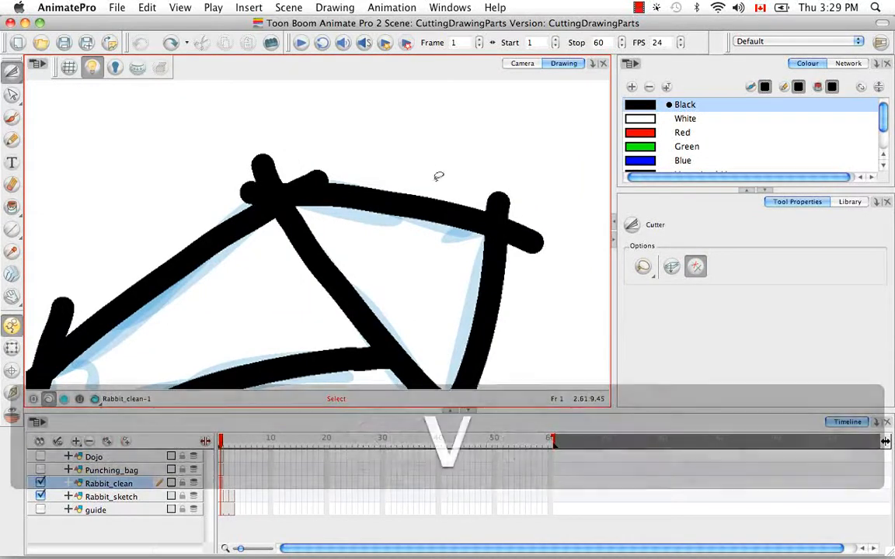
drag(439, 177, 420, 244)
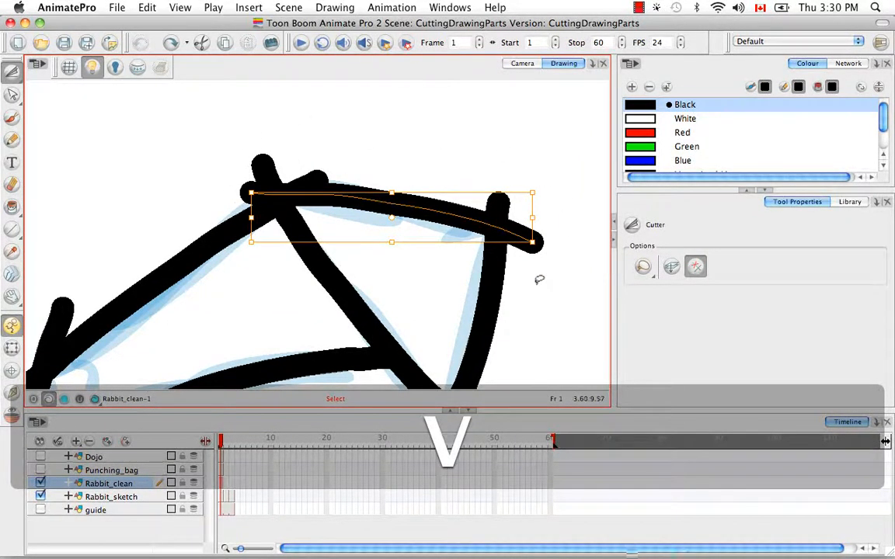
key(space)
mouse_move(468, 309)
mouse_down()
mouse_move(428, 272)
mouse_move(429, 296)
mouse_up()
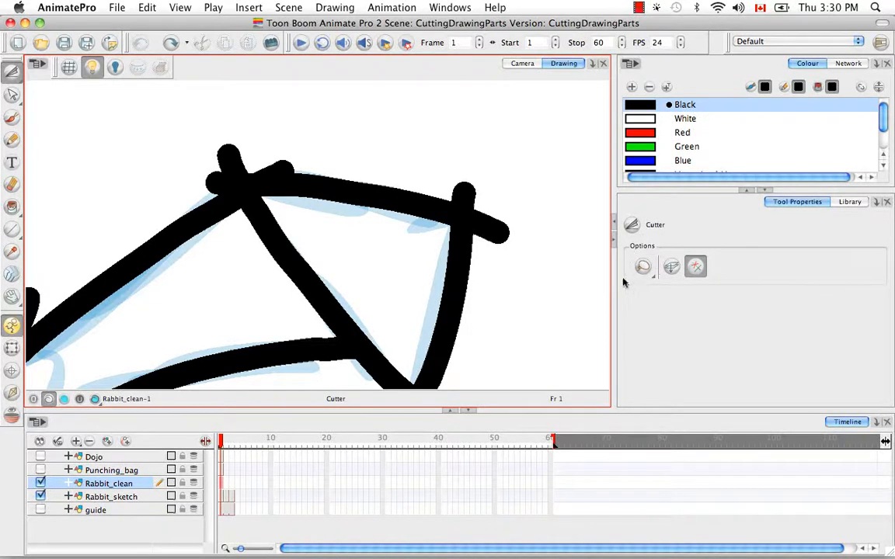
Lasso a section of the ear tip's top line, then switch the Cutter to Marquee and delete a rectangular section instead.
mouse_move(380, 140)
mouse_down()
mouse_move(343, 174)
mouse_move(357, 244)
mouse_move(413, 235)
mouse_move(392, 180)
mouse_move(417, 157)
mouse_move(380, 141)
mouse_up()
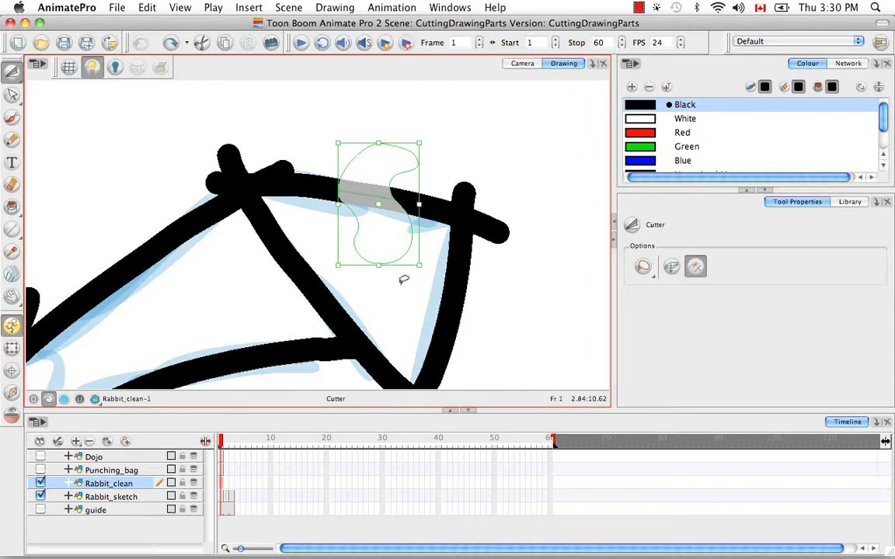
click(565, 296)
mouse_move(651, 274)
mouse_down()
mouse_move(643, 292)
mouse_move(658, 292)
mouse_up()
mouse_move(343, 119)
mouse_down()
mouse_move(399, 233)
mouse_move(404, 276)
mouse_up()
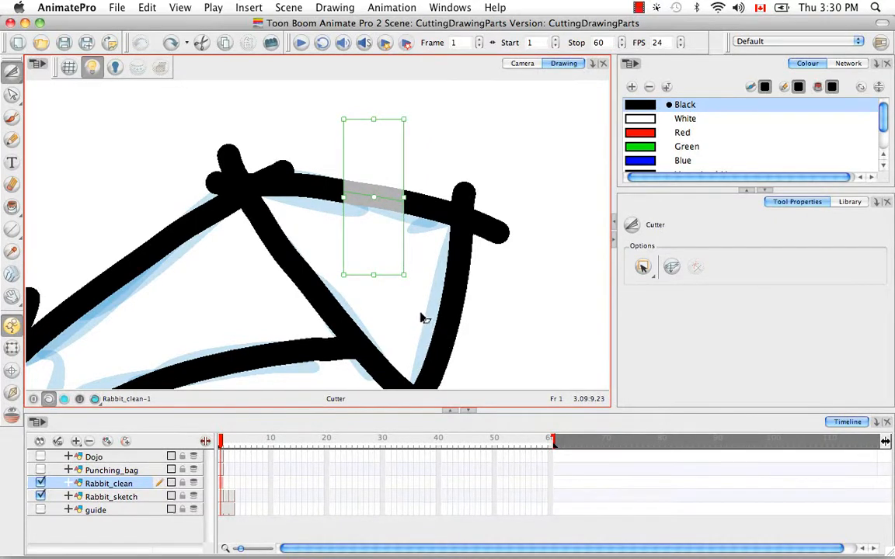
key(BackSpace)
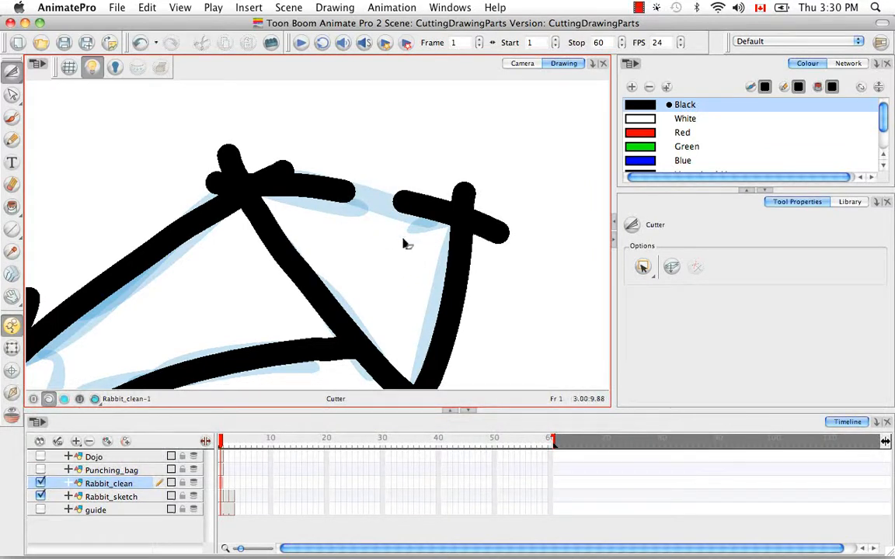
Select the line piece on the outer side of the gap and examine the ends of the cut pencil line up close.
key(v)
click(415, 208)
click(437, 181)
key(super+equal)
key(super+equal)
key(space)
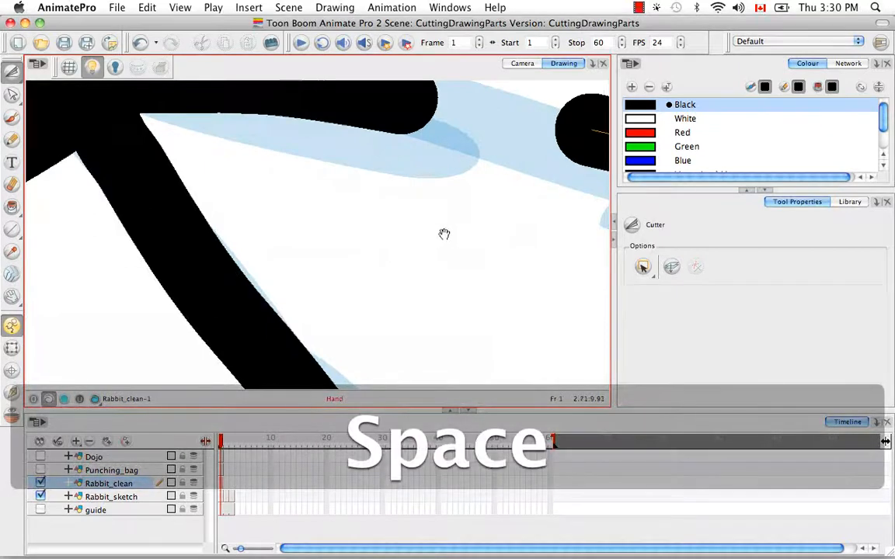
mouse_move(443, 234)
mouse_down()
mouse_move(383, 284)
mouse_move(271, 216)
mouse_up()
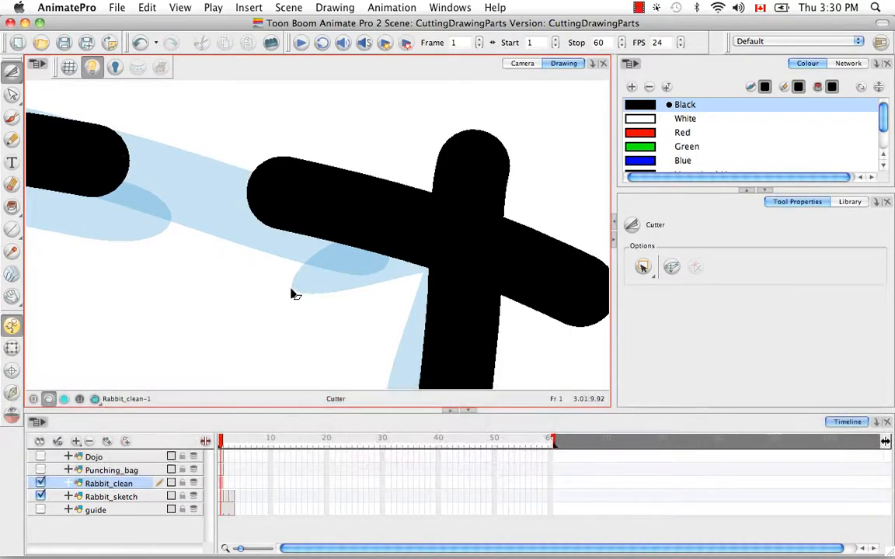
Undo the rectangular cut in the ear tip's top line.
key(super+minus)
key(super+minus)
key(super+minus)
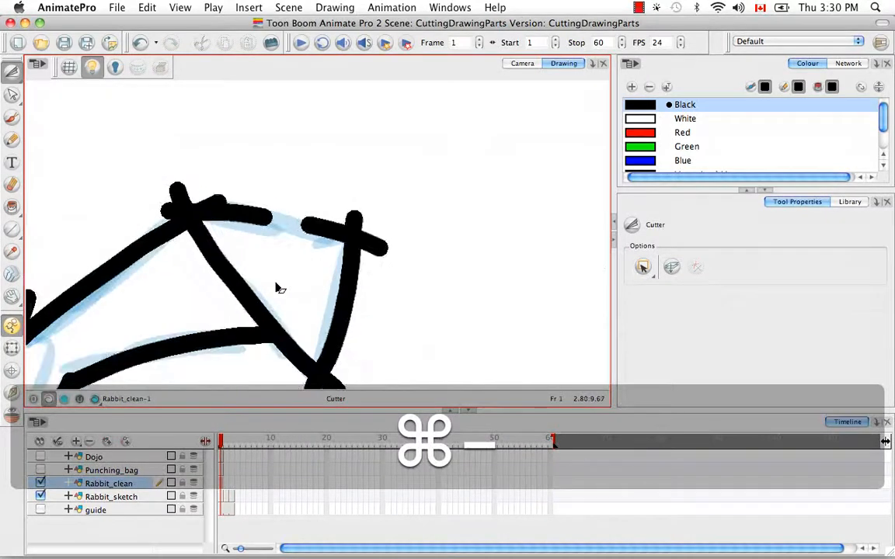
key(super+z)
key(space)
drag(294, 268, 436, 223)
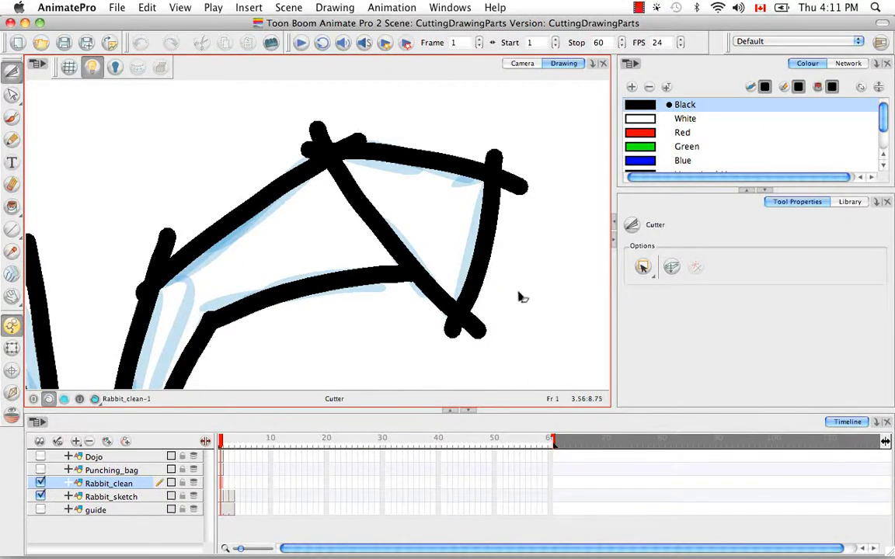
Select all lines of the right-hand ear and convert them from pencil lines to brush strokes.
drag(12, 71, 54, 72)
key(super+minus)
key(super+minus)
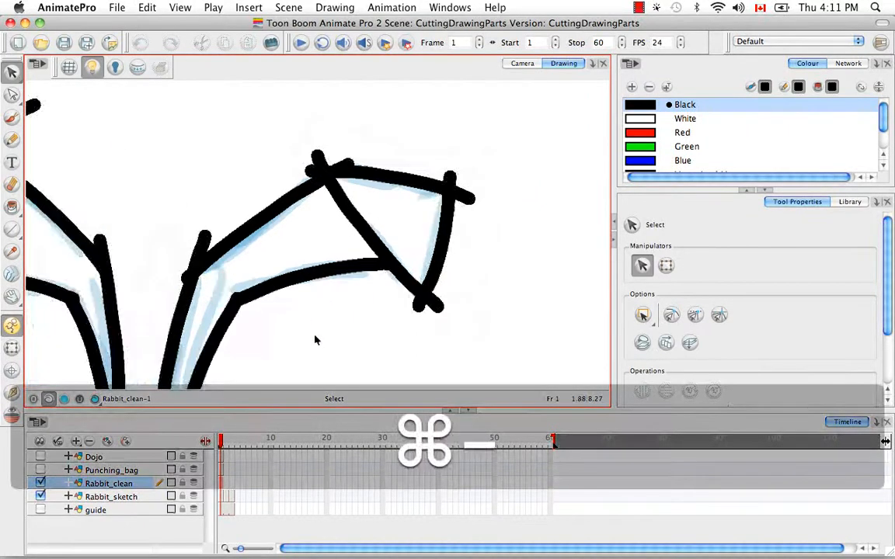
mouse_move(235, 147)
mouse_down()
mouse_move(355, 224)
mouse_move(449, 314)
mouse_move(454, 301)
mouse_up()
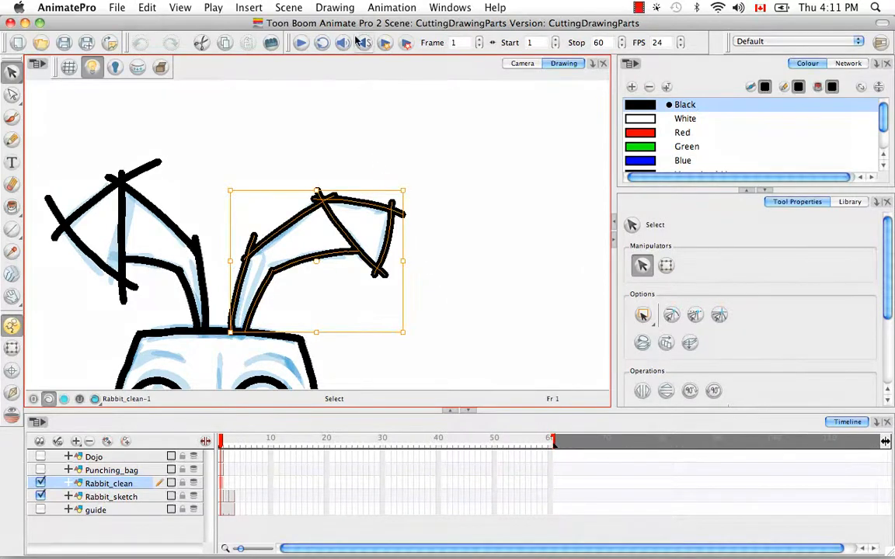
click(346, 8)
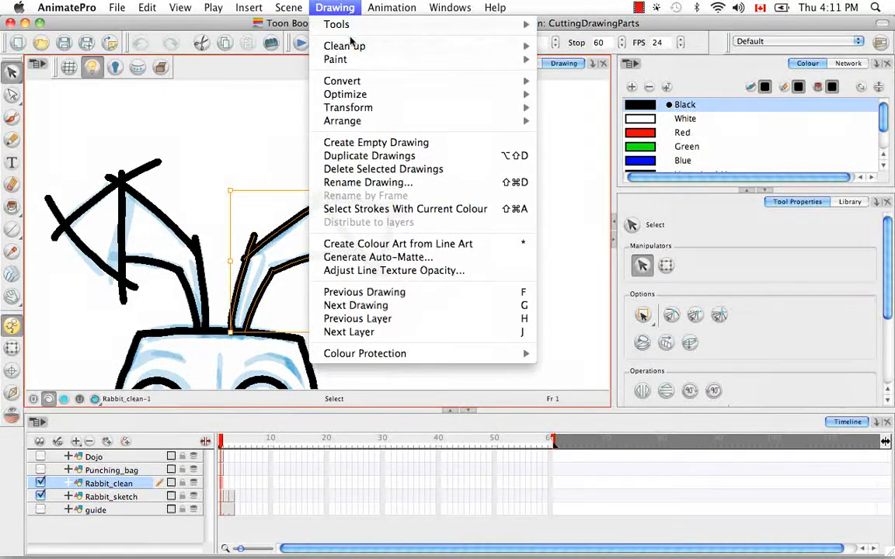
mouse_move(346, 80)
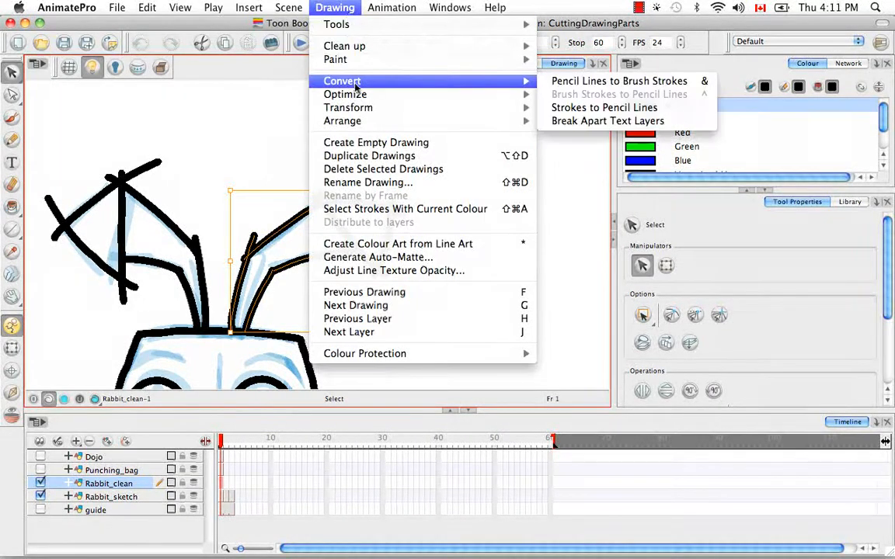
click(634, 82)
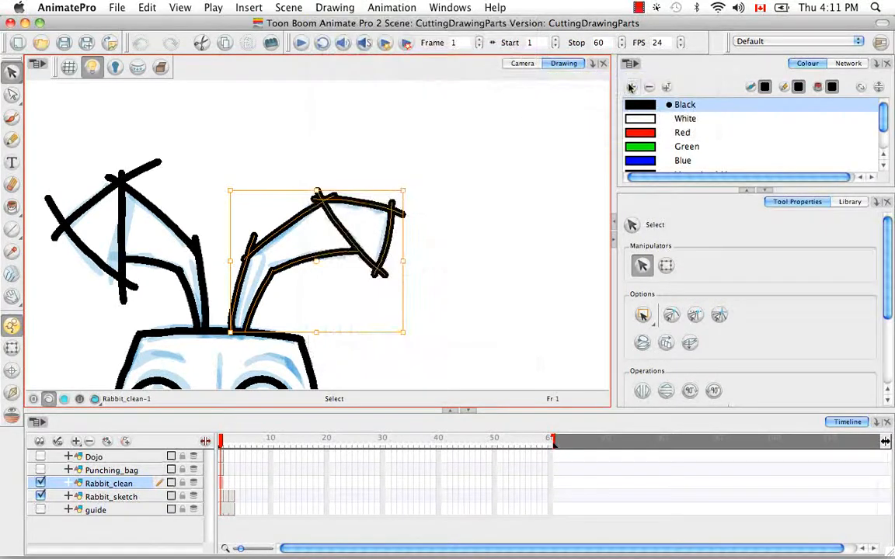
click(451, 310)
Using the Cutter in Lasso mode, select a freehand section in the middle of the ear tip's top line.
key(super+equal)
key(super+equal)
key(super+equal)
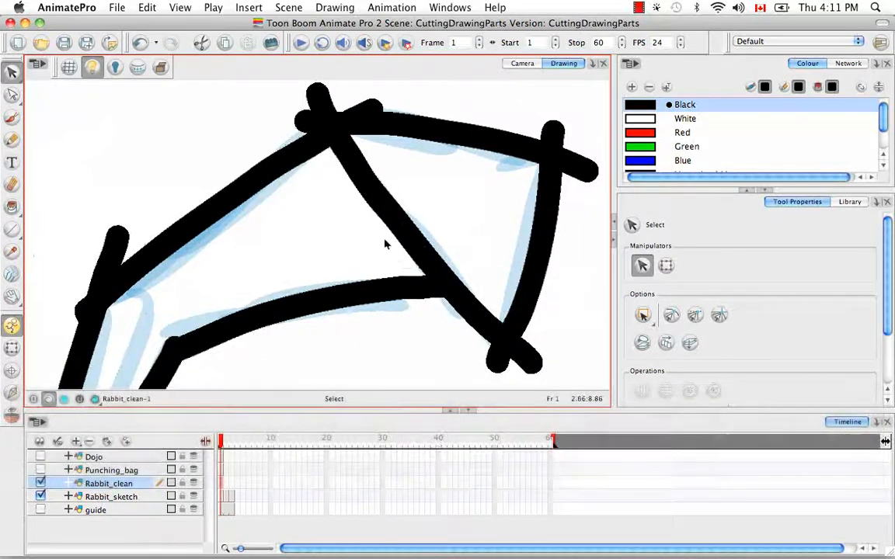
key(space)
drag(400, 235, 381, 268)
click(12, 73)
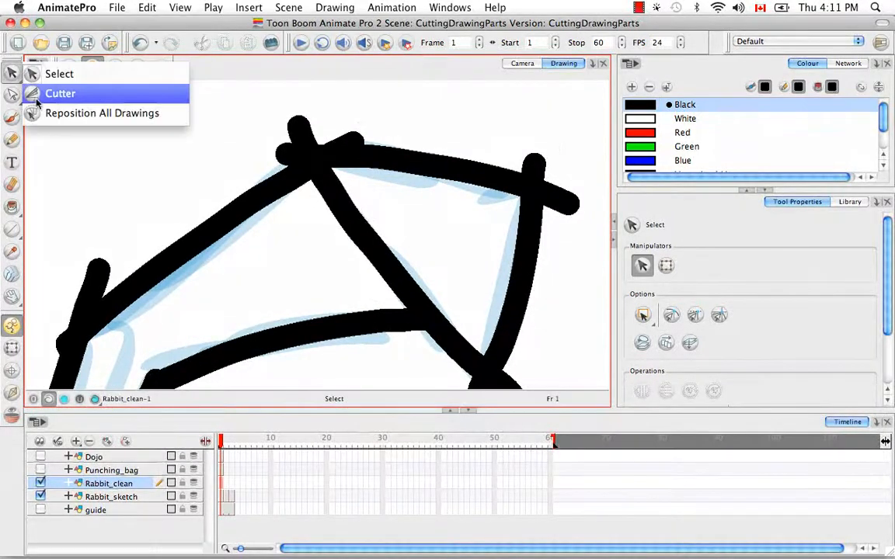
click(36, 98)
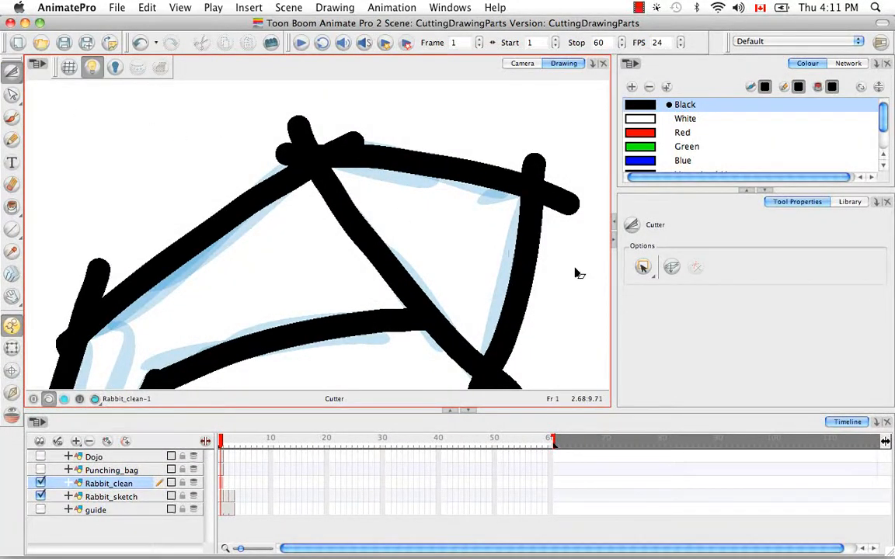
drag(642, 267, 658, 311)
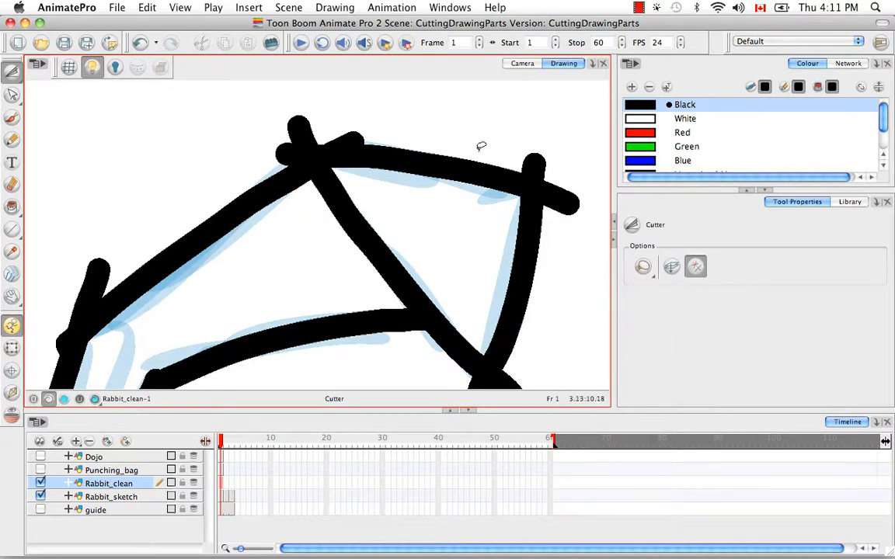
mouse_move(441, 114)
mouse_down()
mouse_move(444, 147)
mouse_move(430, 168)
mouse_move(447, 220)
mouse_move(483, 188)
mouse_move(463, 106)
mouse_move(423, 116)
mouse_up()
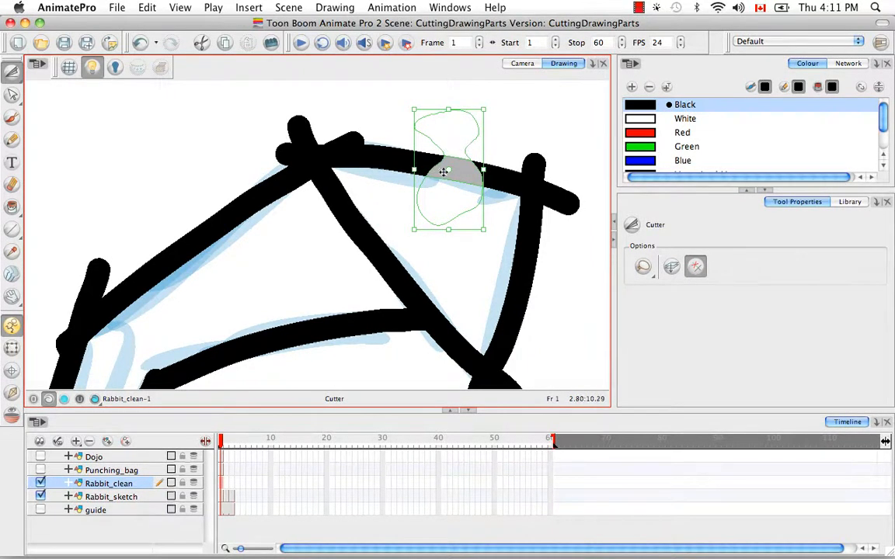
Delete the lassoed section, check the contour of the remaining brush stroke, and undo the deletion.
key(BackSpace)
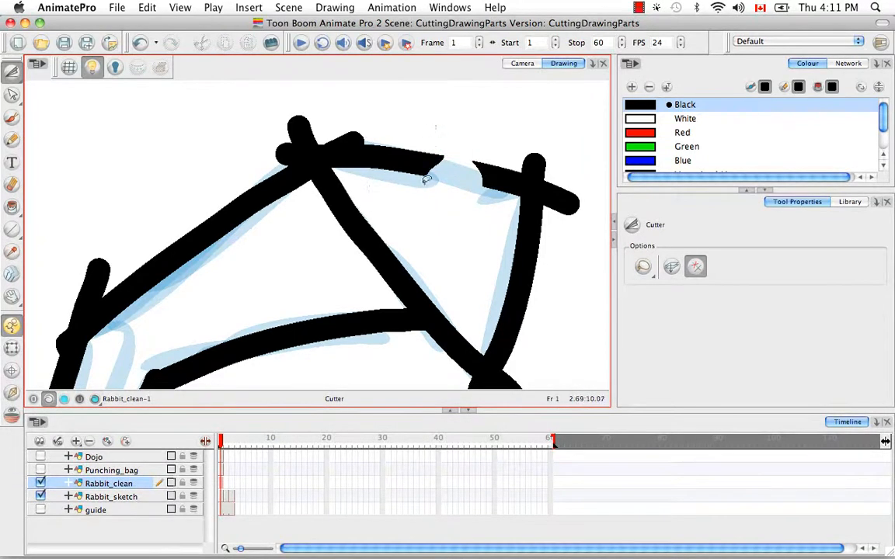
key(a)
click(423, 149)
key(super+z)
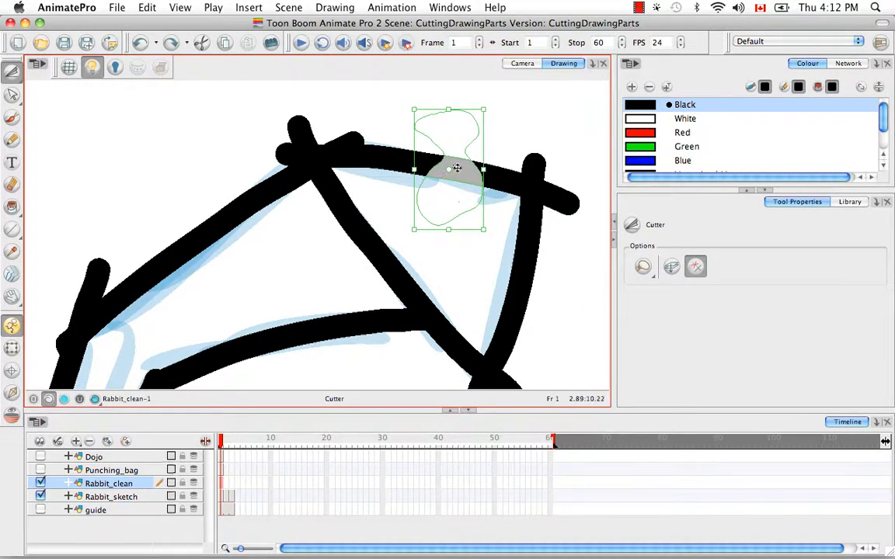
Move the lassoed section above the ear tip's top line and enlarge it.
mouse_move(457, 168)
mouse_down()
mouse_move(475, 116)
mouse_move(502, 111)
mouse_up()
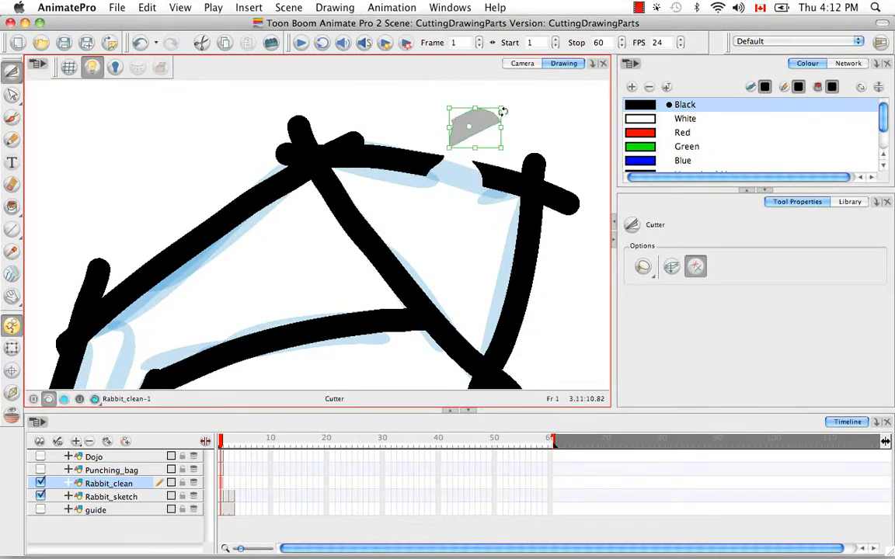
drag(502, 147, 520, 156)
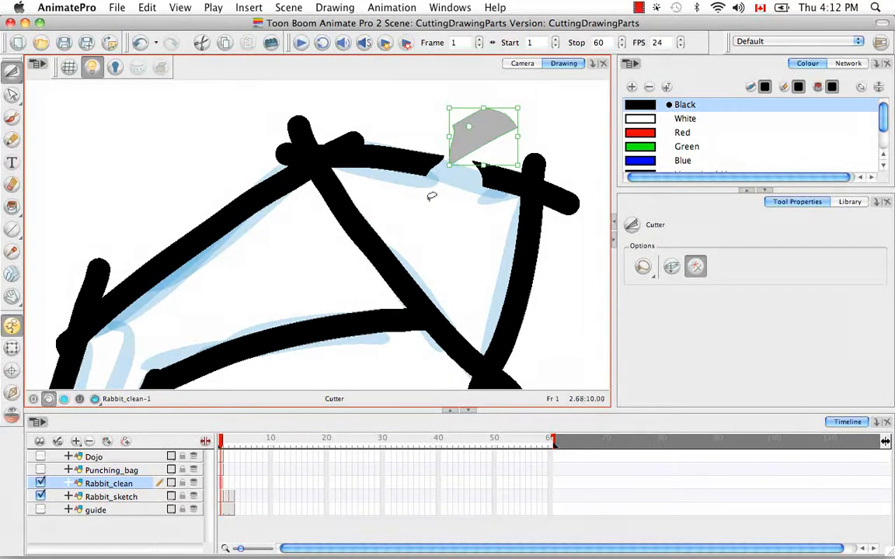
click(452, 236)
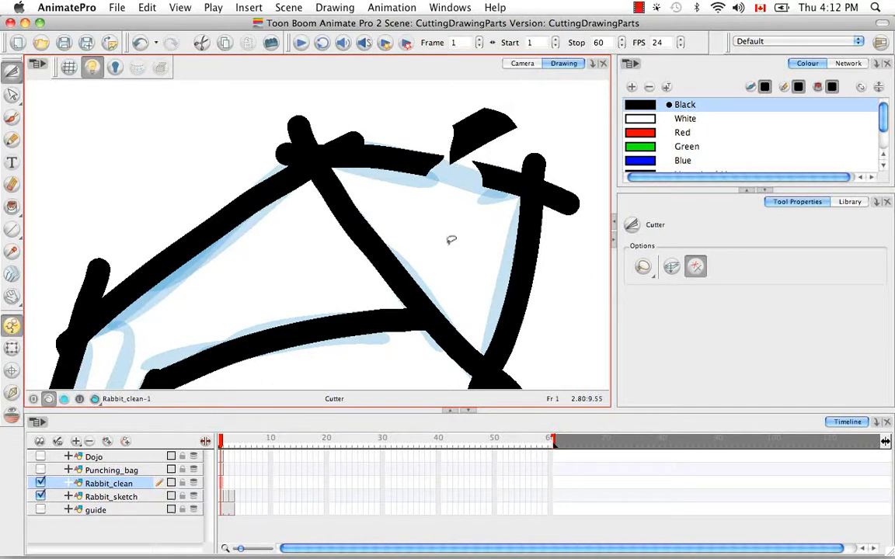
Undo the enlarging, moving and lasso selection of the section cut from the ear's top line.
key(super+z)
key(super+z)
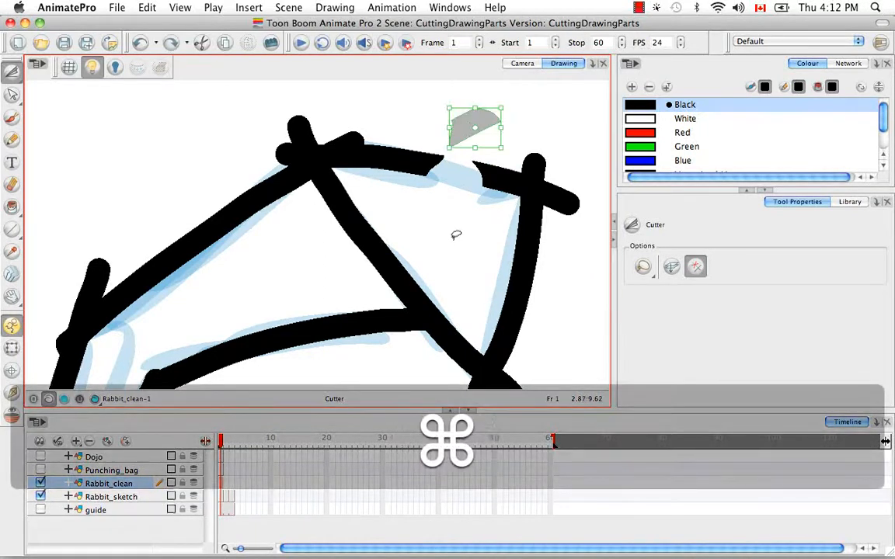
key(super+z)
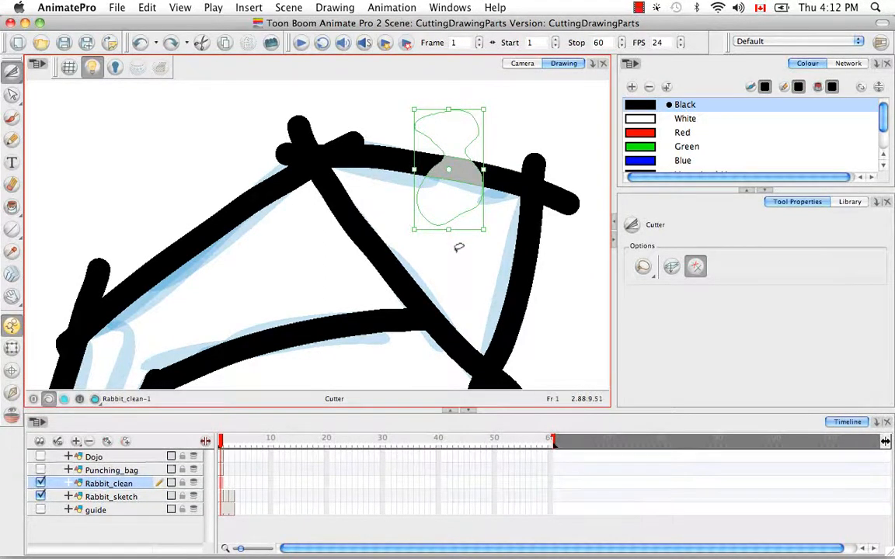
key(super+z)
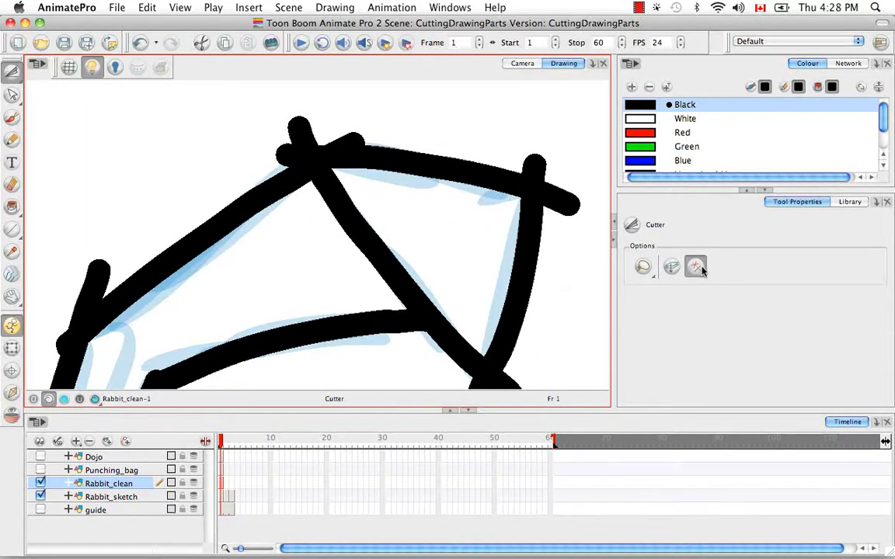
Enable the Cutter's mouse gesture option, check it in Marquee mode, and return the tool to Lasso mode.
click(702, 269)
click(647, 270)
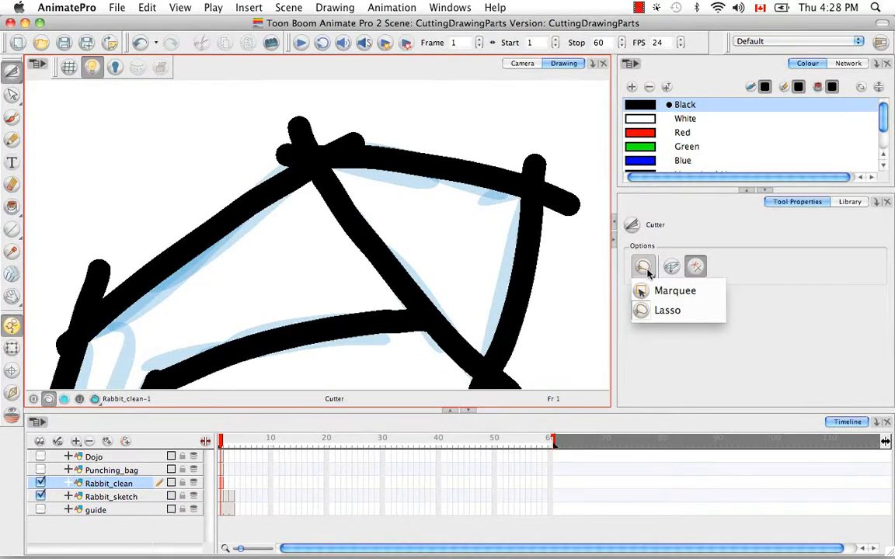
click(661, 291)
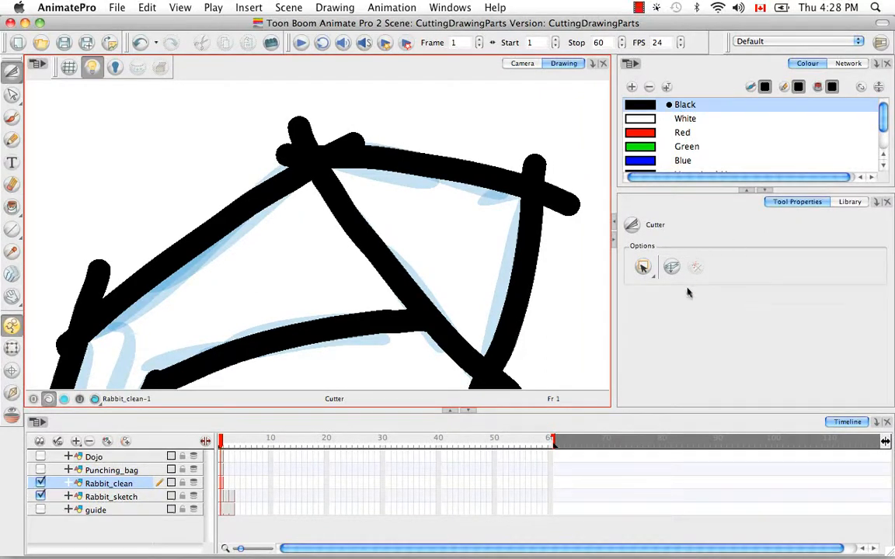
click(643, 268)
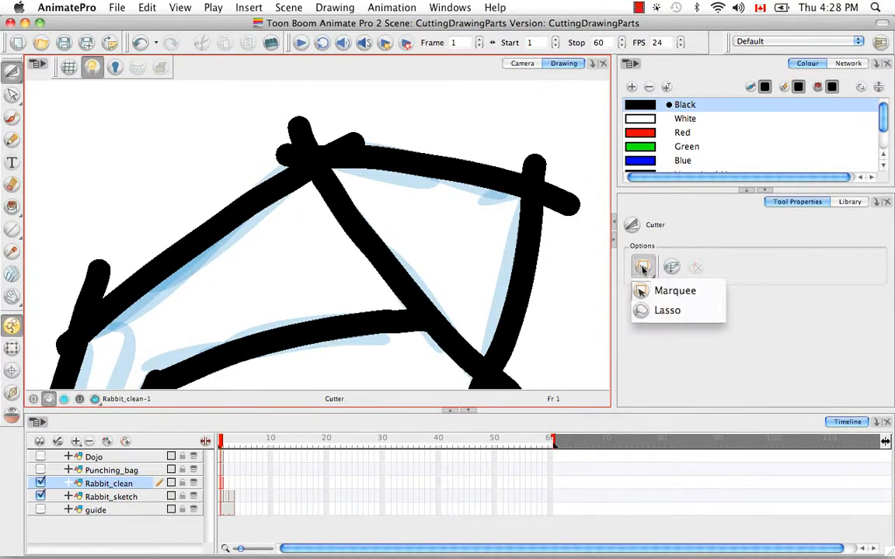
click(649, 311)
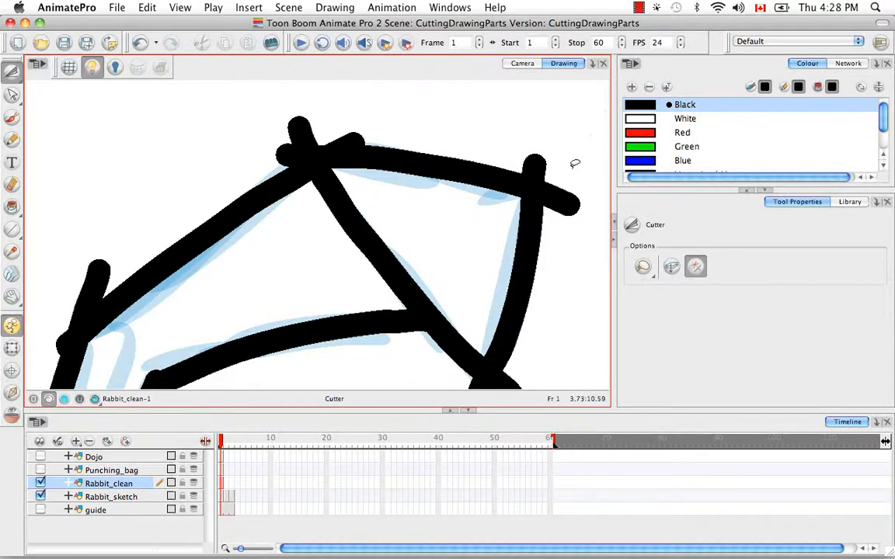
Cut off the overshooting line ends at the ear tip's outer and top corners with Cutter gestures.
mouse_move(588, 142)
mouse_down()
mouse_move(575, 175)
mouse_move(578, 265)
mouse_up()
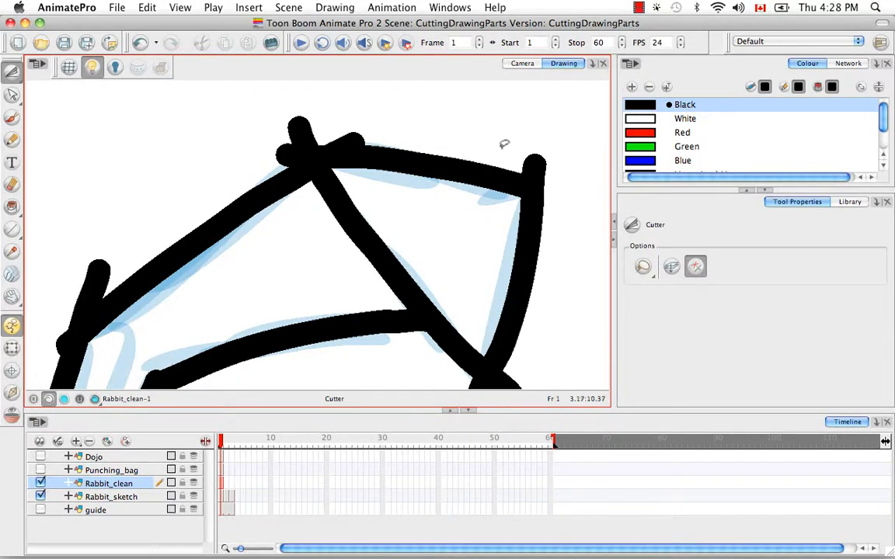
mouse_move(504, 143)
mouse_down()
mouse_move(591, 167)
mouse_move(596, 154)
mouse_up()
mouse_move(294, 130)
mouse_down()
mouse_move(255, 132)
mouse_move(299, 107)
mouse_move(449, 139)
mouse_up()
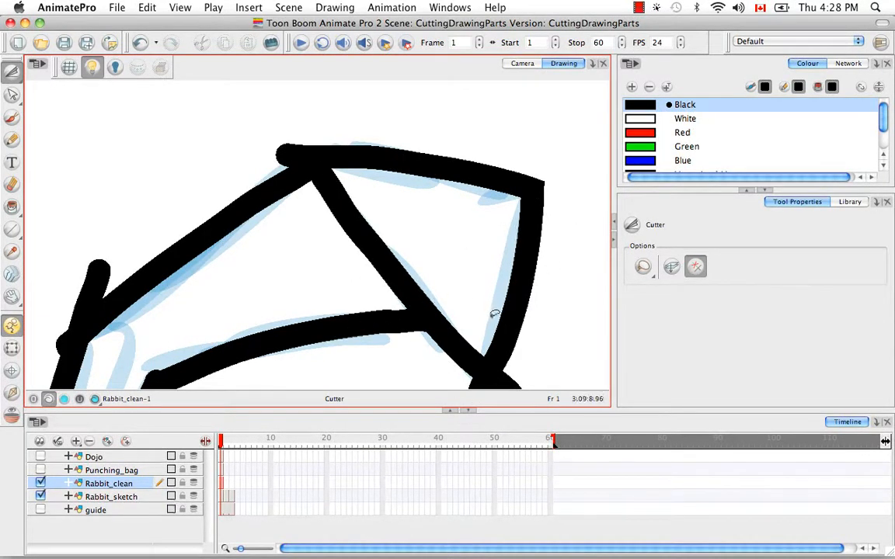
Trim the overshooting brush line ends at the lower corner of the folded ear tip.
key(space)
drag(479, 315, 432, 262)
drag(457, 353, 499, 281)
mouse_move(399, 299)
mouse_down()
mouse_move(438, 325)
mouse_move(466, 320)
mouse_up()
Trim the overshooting line ends at the upper bend of the same ear, where its top line meets the ear's stem.
key(space)
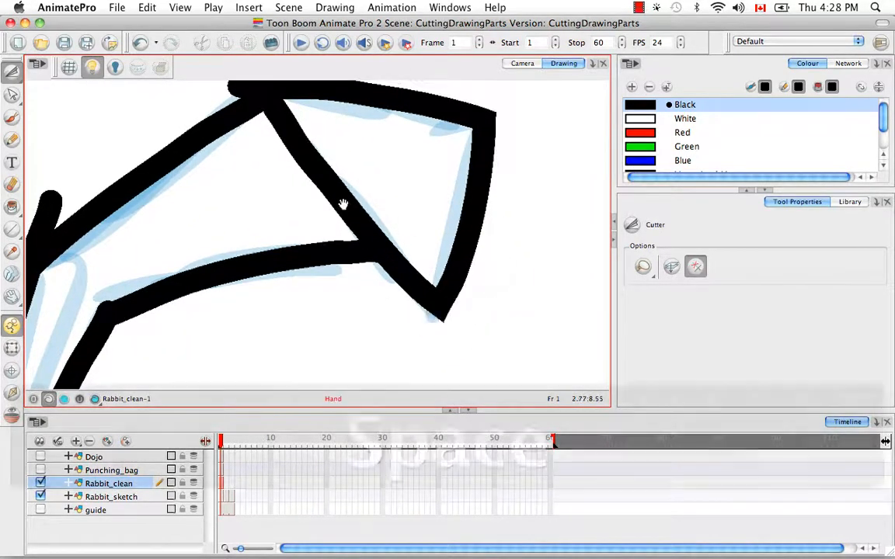
drag(261, 82, 354, 201)
key(space)
mouse_move(281, 263)
mouse_down()
mouse_move(356, 164)
mouse_move(344, 187)
mouse_up()
key(space)
drag(378, 305, 398, 200)
drag(261, 200, 287, 117)
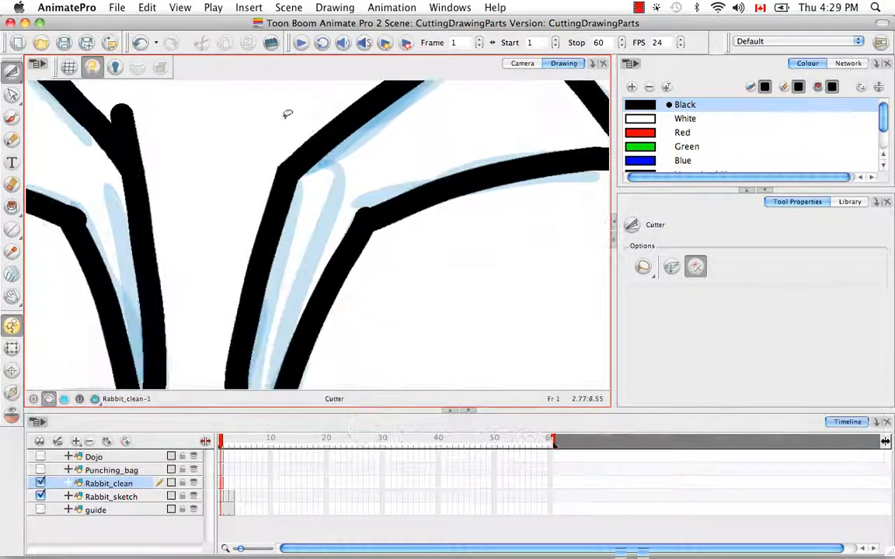
Inspect where the trimmed ear joins the head and reset the view to show the whole rabbit.
key(space)
drag(366, 306, 332, 182)
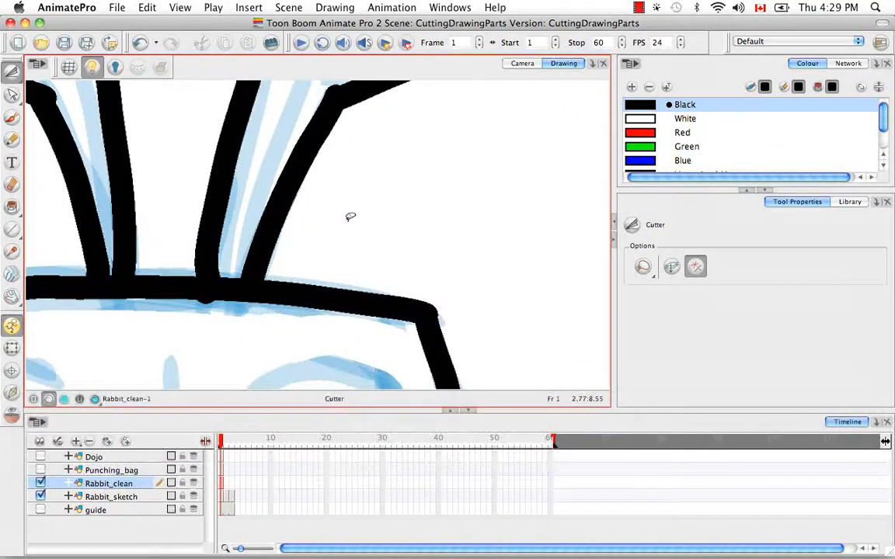
key(shift+space)
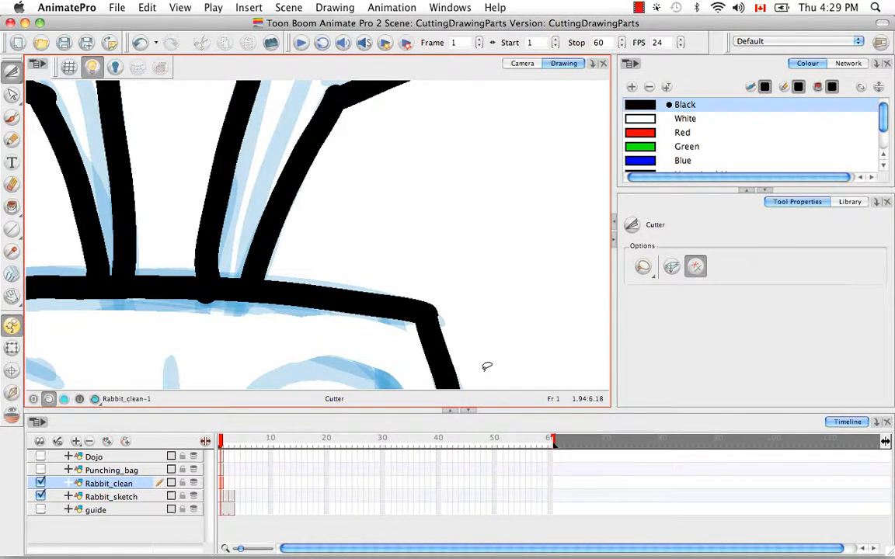
key(super+minus)
key(super+minus)
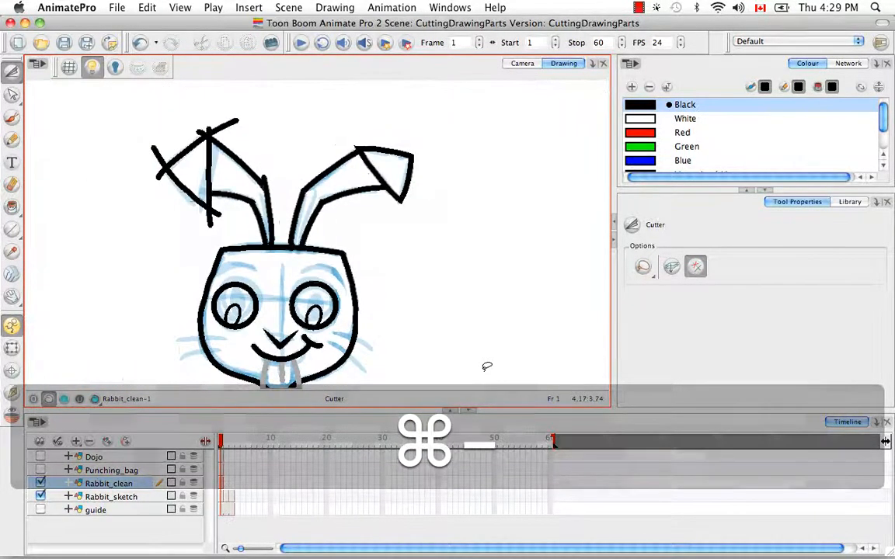
key(shift+m)
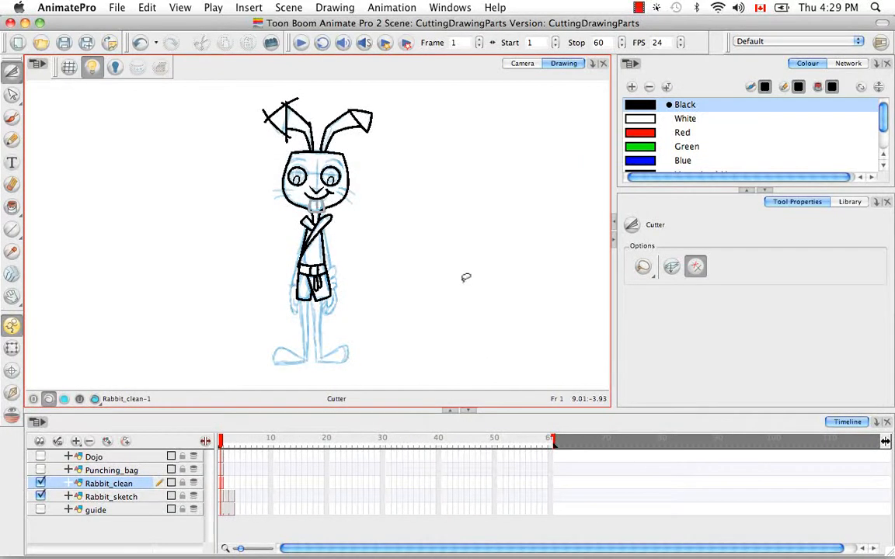